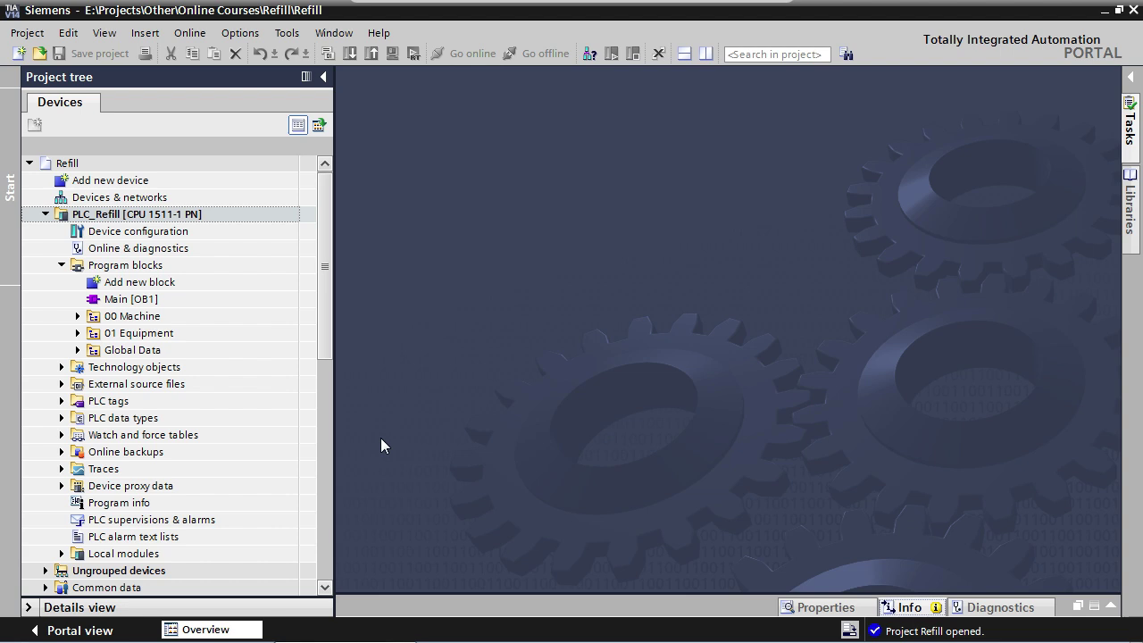
Review the device configuration and network view of PLC_Refill, closing the hardware editor when done
double_click(190, 236)
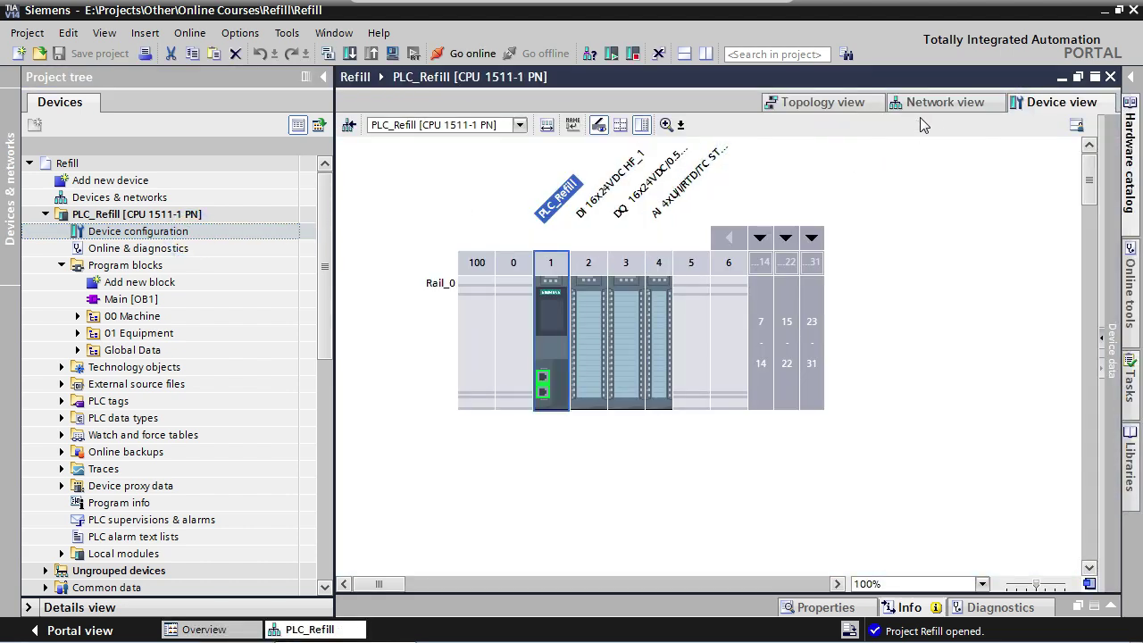
left_click(930, 112)
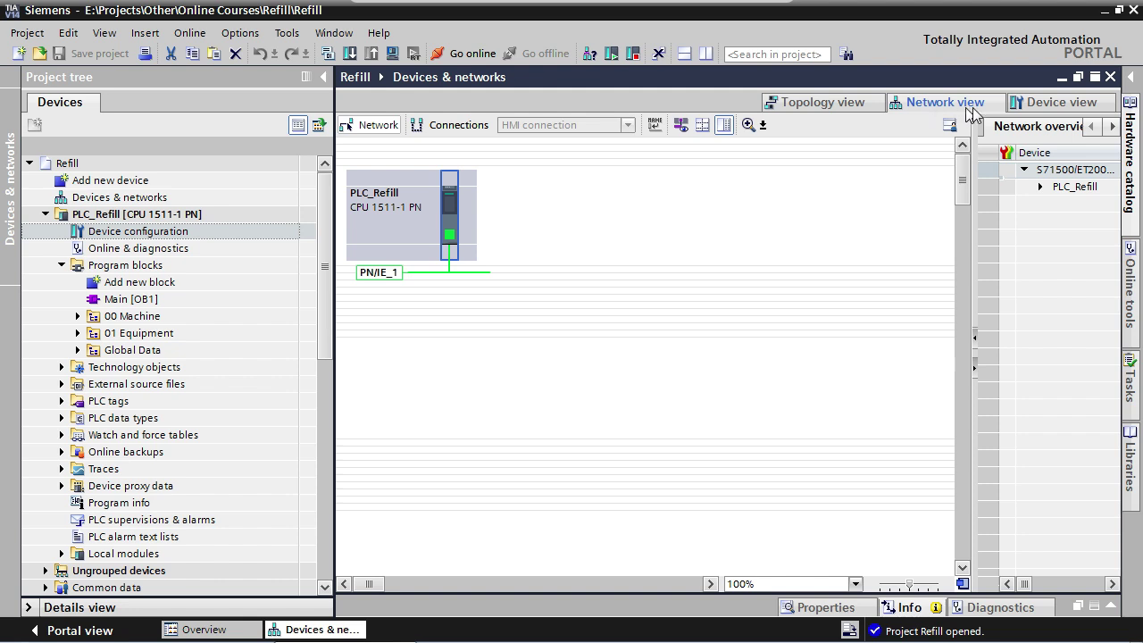
left_click(1112, 79)
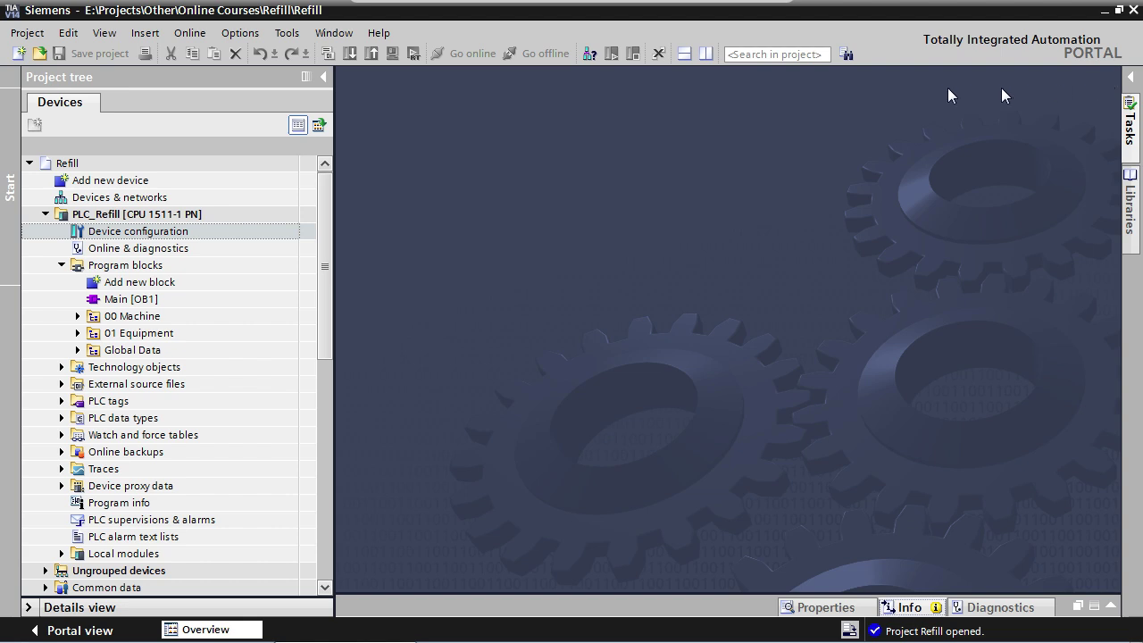
Try to download PLC_Refill to a device through the PN/IE_1 subnet, searching for compatible target devices, and close the download dialog
left_click(234, 217)
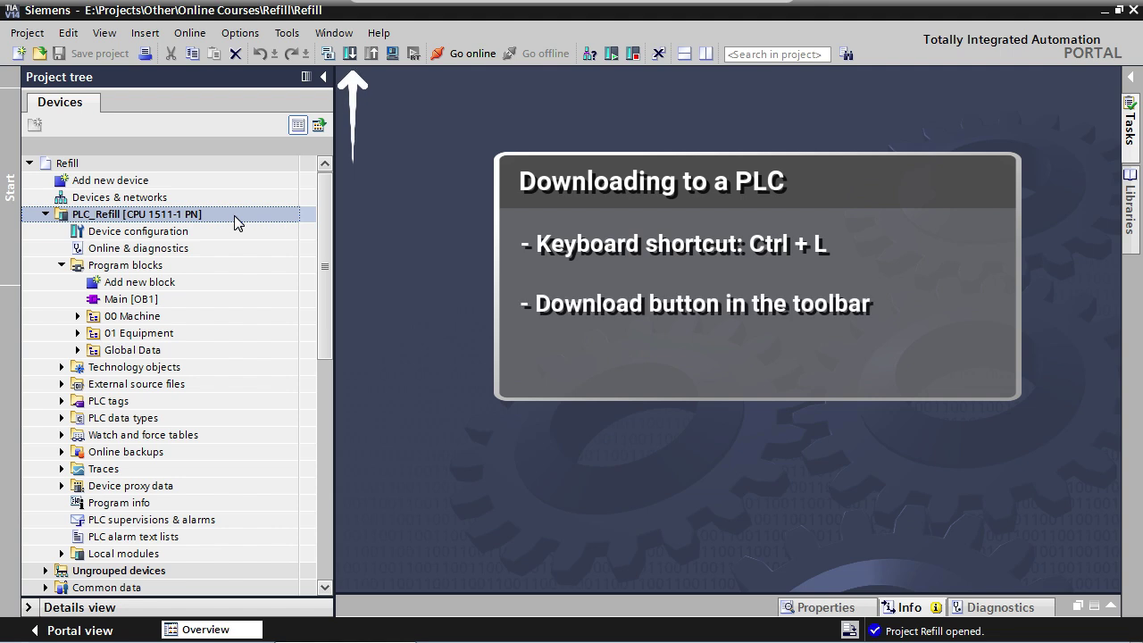
left_click(191, 34)
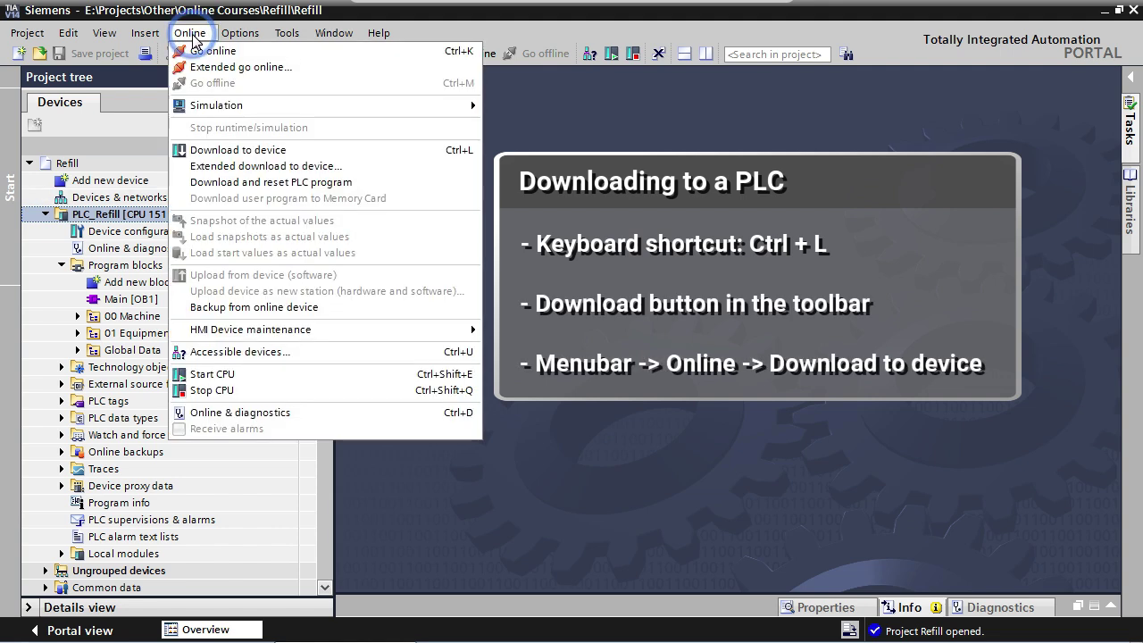
left_click(258, 152)
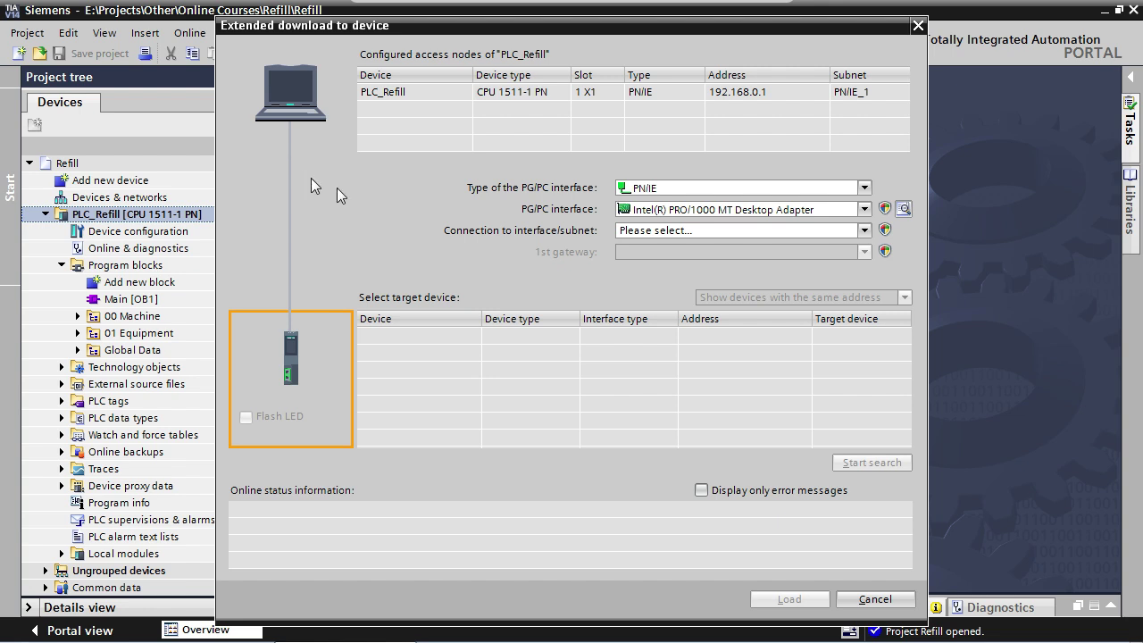
left_click(651, 231)
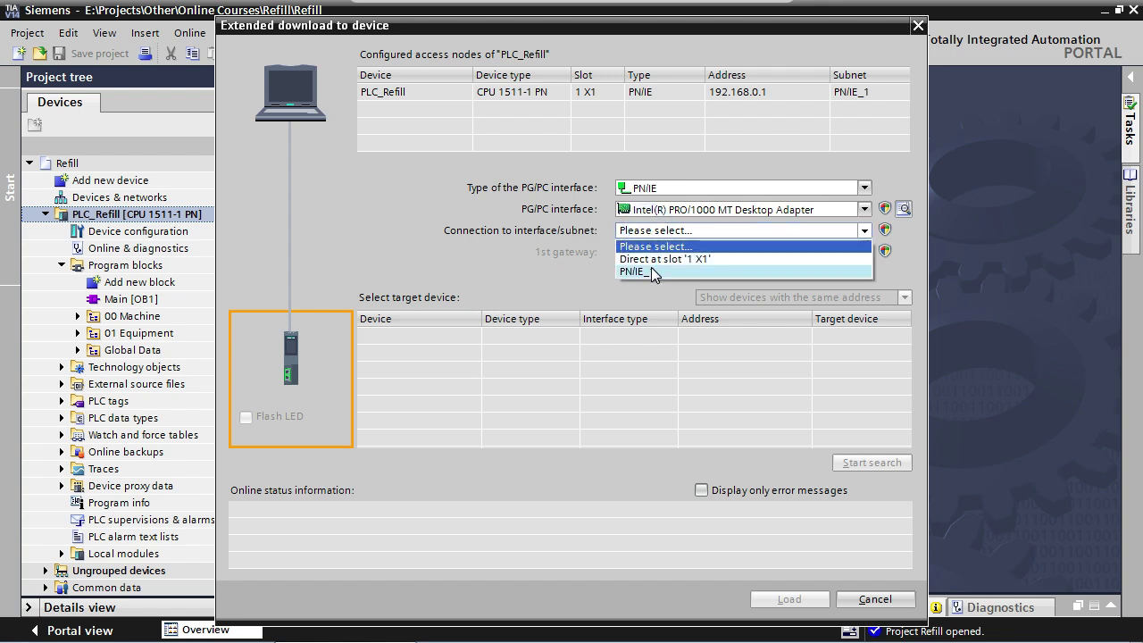
left_click(652, 270)
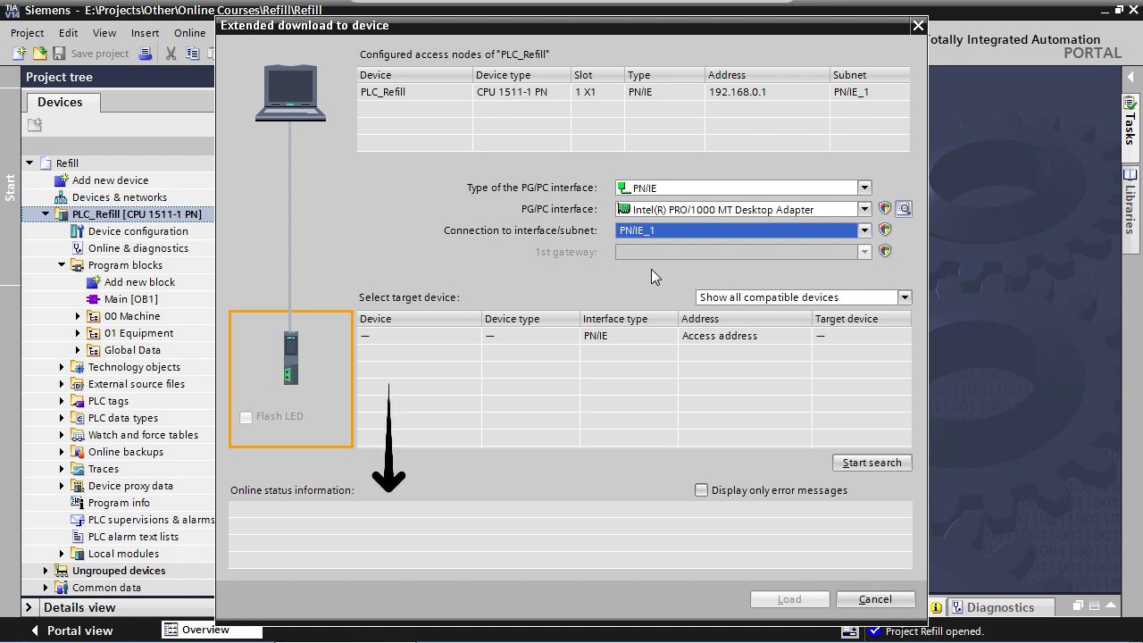
left_click(853, 463)
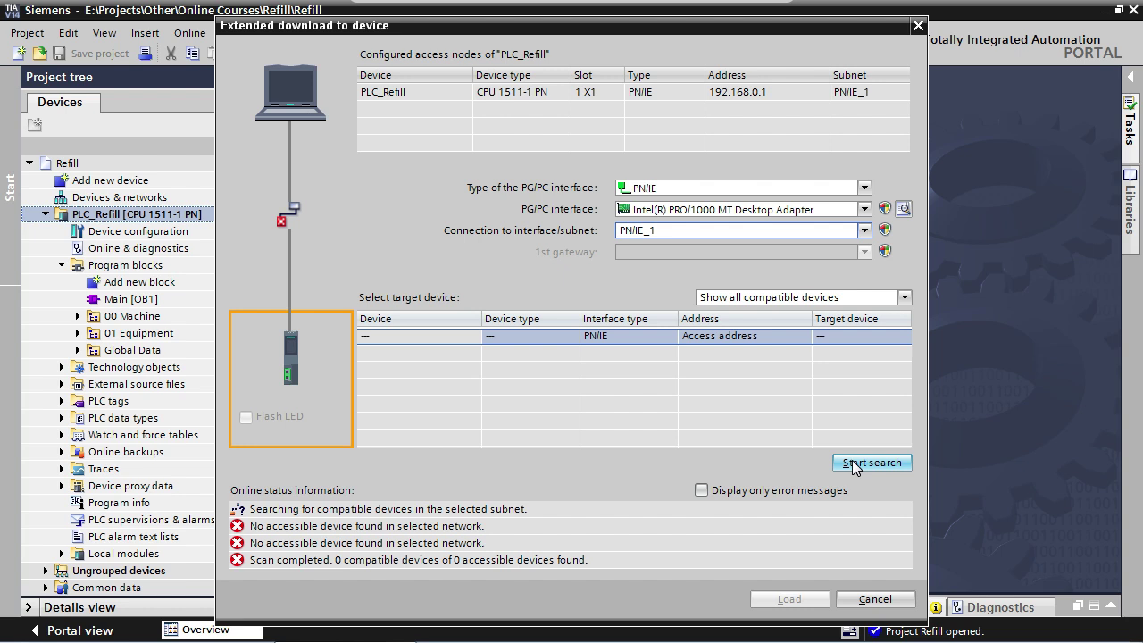
left_click(918, 26)
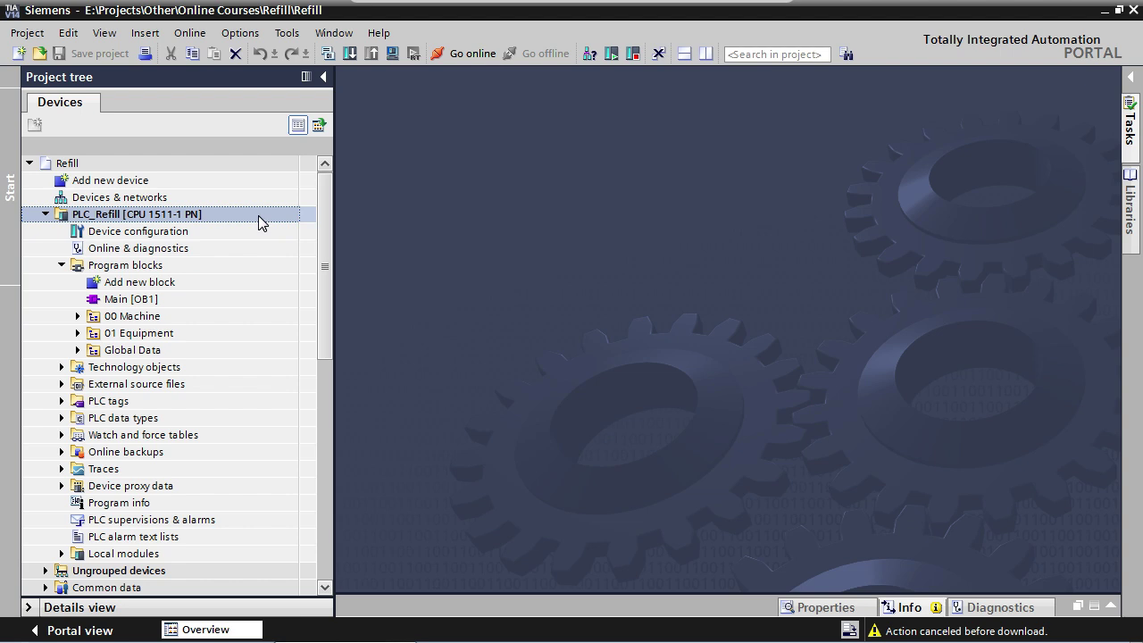
key("ctrl+shift+x")
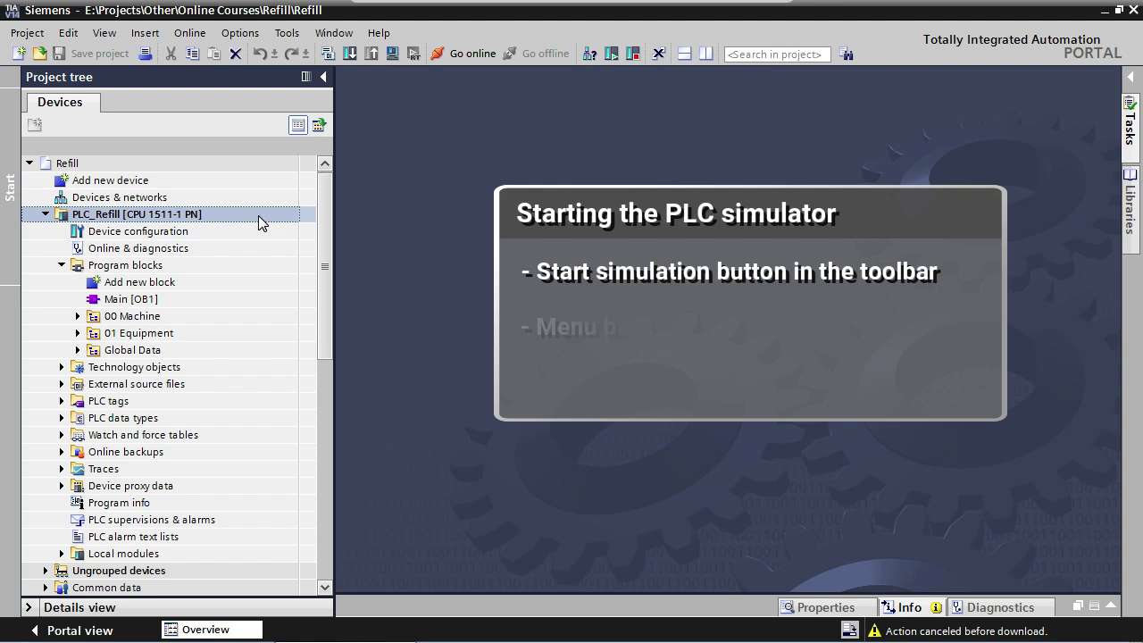
left_click(189, 33)
mouse_move(224, 109)
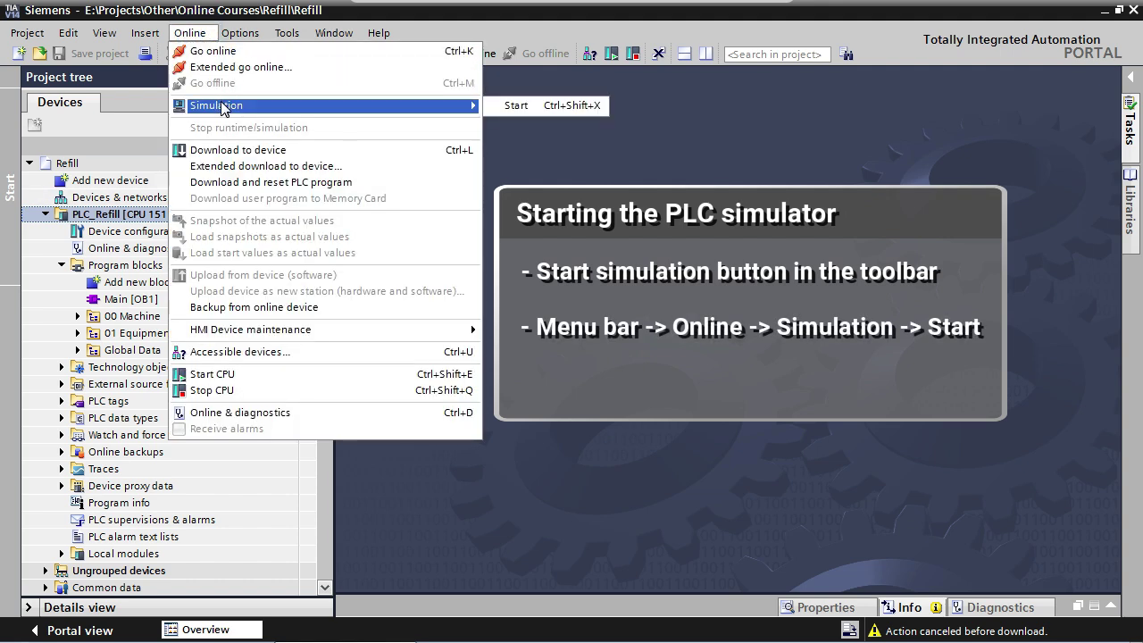
left_click(427, 478)
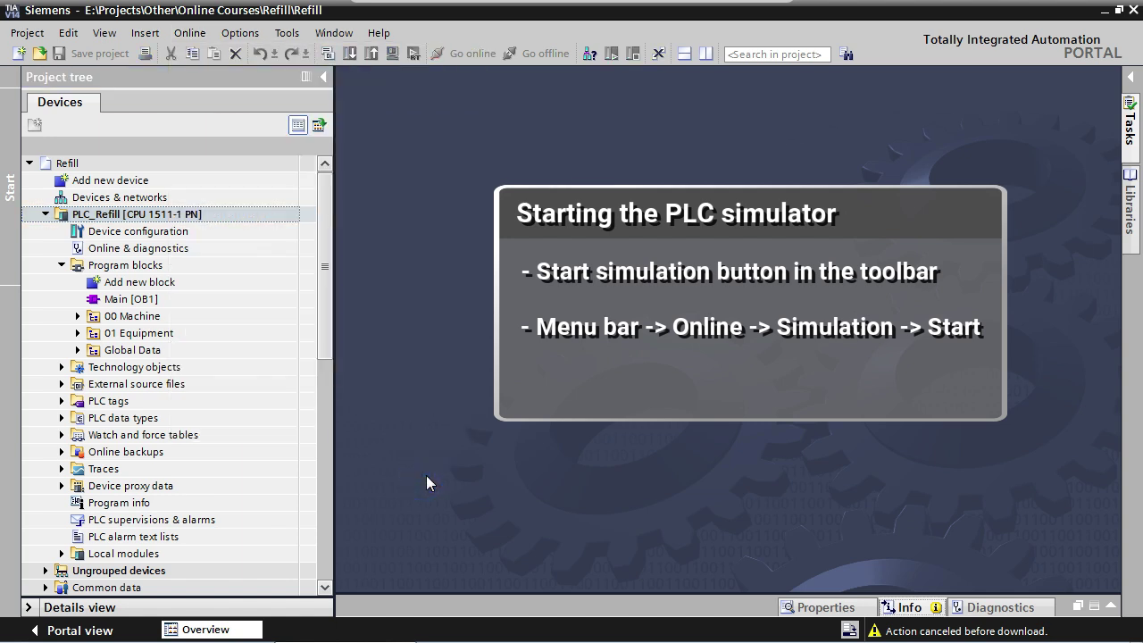
Start the PLC simulation for PLC_Refill and accept disabling all other online interfaces
left_click(262, 216)
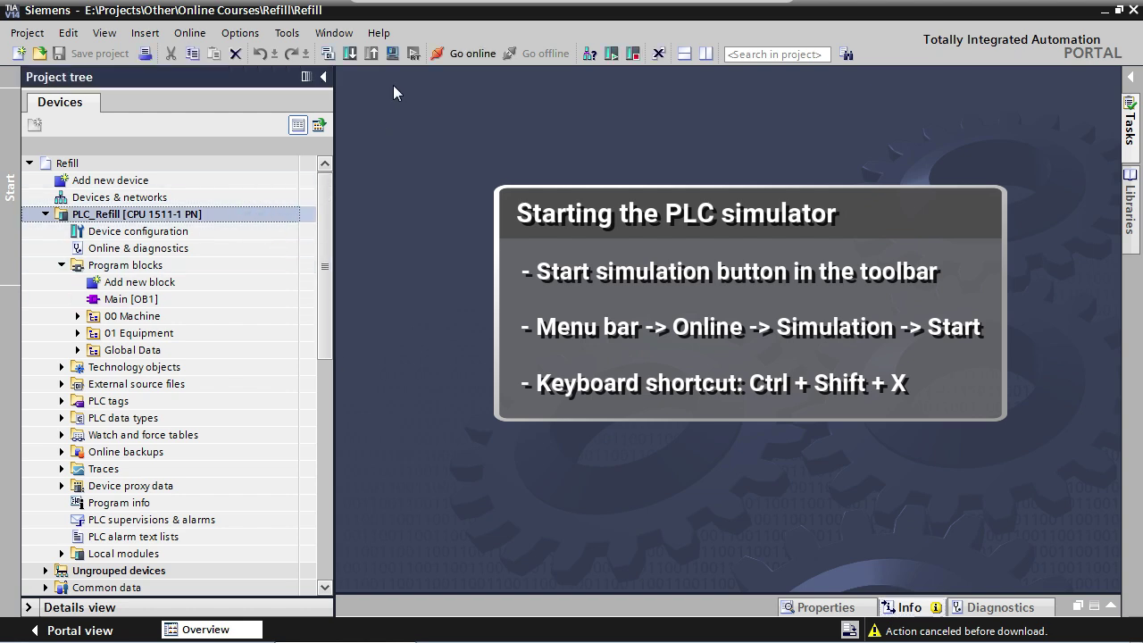
left_click(394, 54)
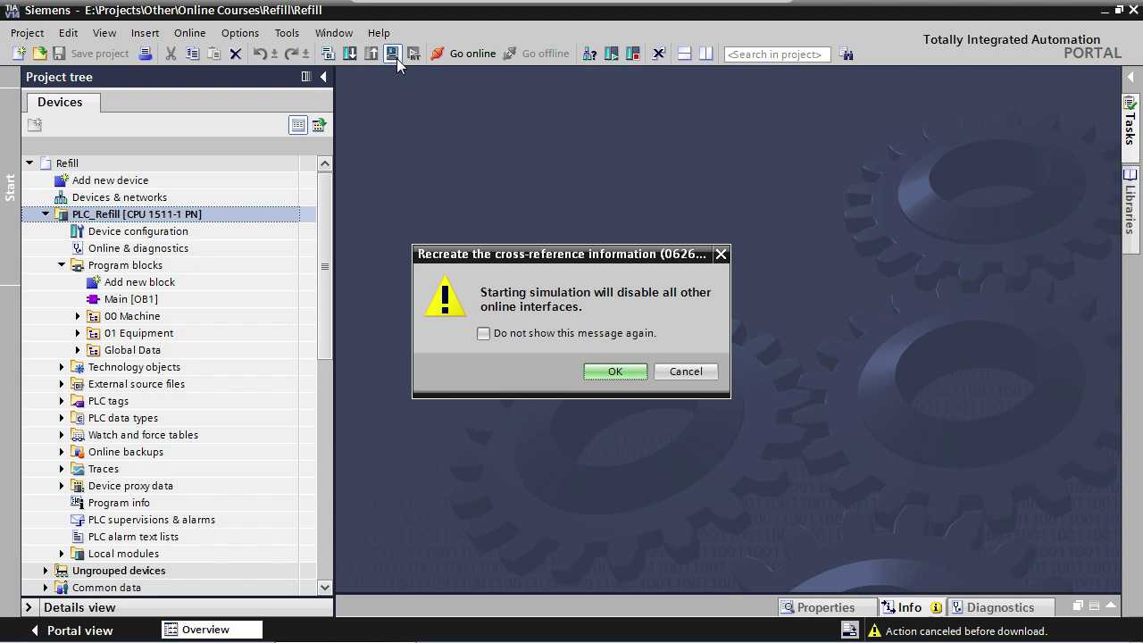
left_click(602, 370)
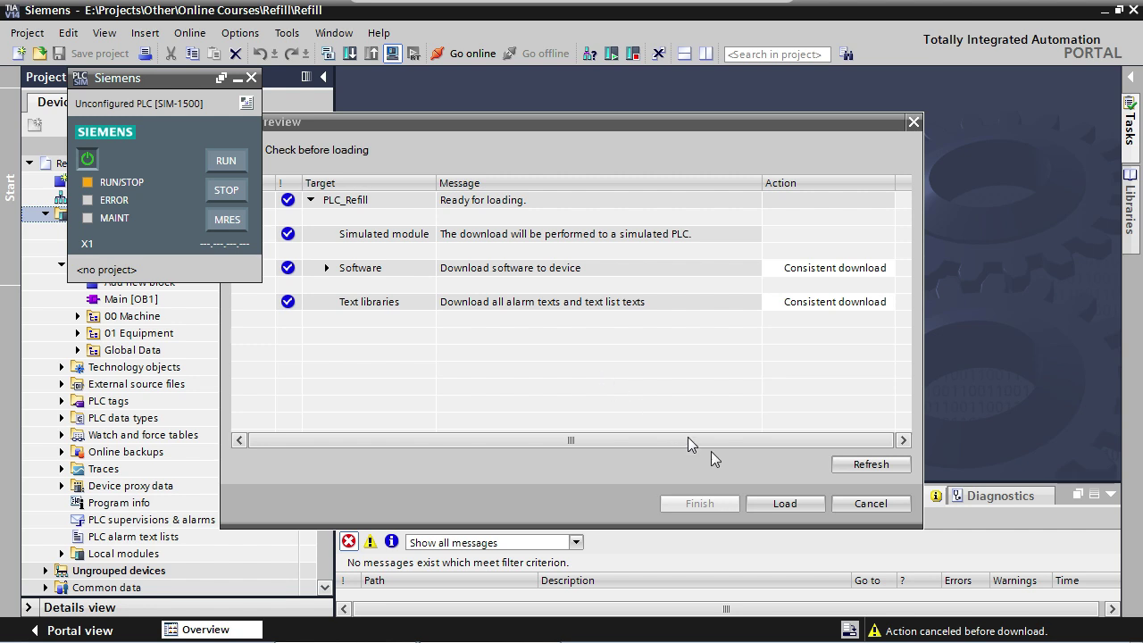
Load the PLC_Refill program into the simulated PLC and finish with the Start all option enabled for its modules
left_click(786, 505)
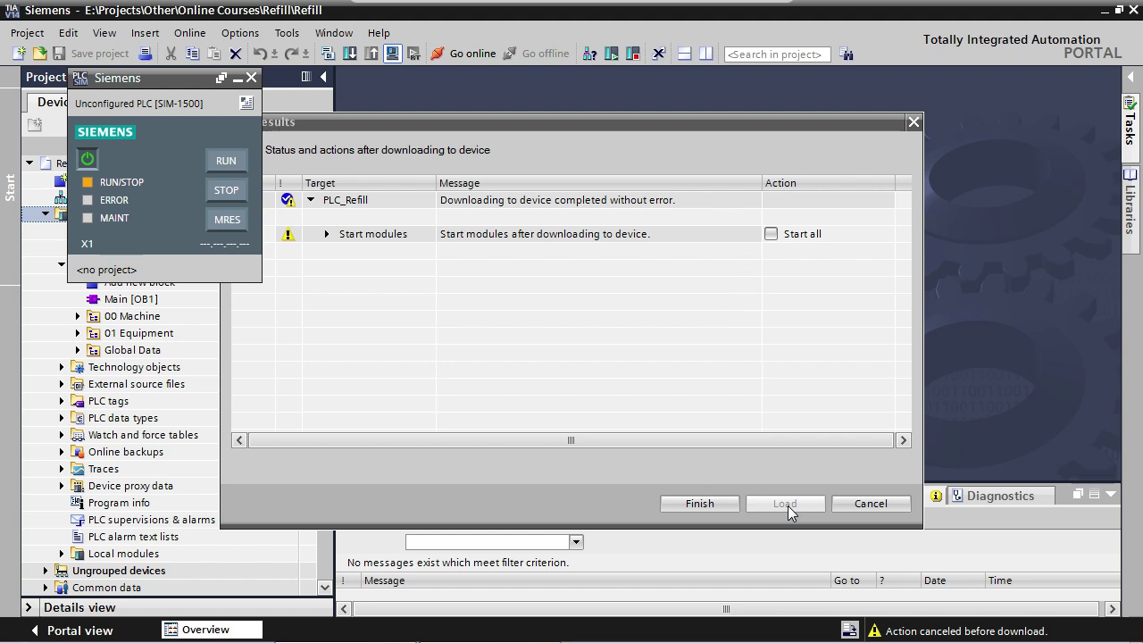
left_click(770, 235)
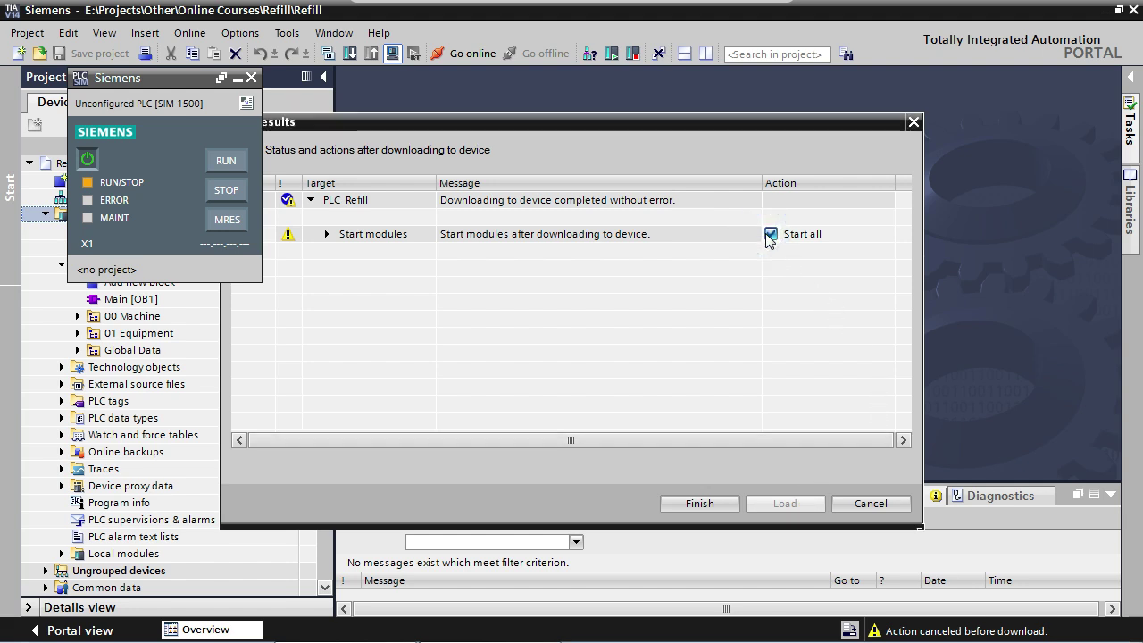
left_click(699, 504)
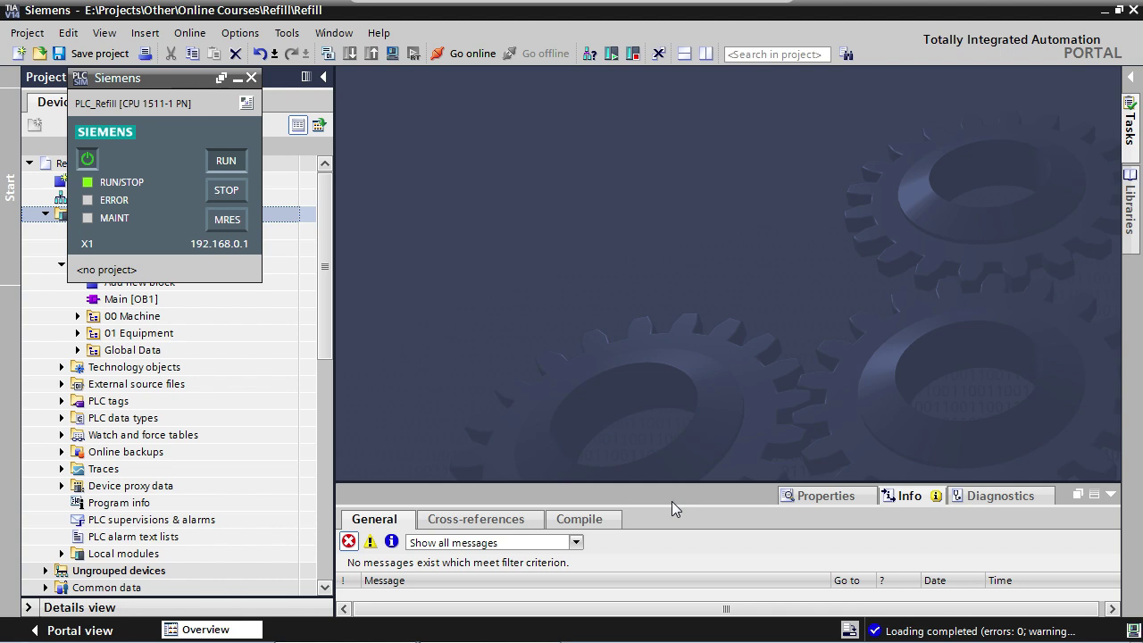
Switch the simulated CPU to STOP and back to RUN, and move the simulator window clear of the project tree
left_click(229, 193)
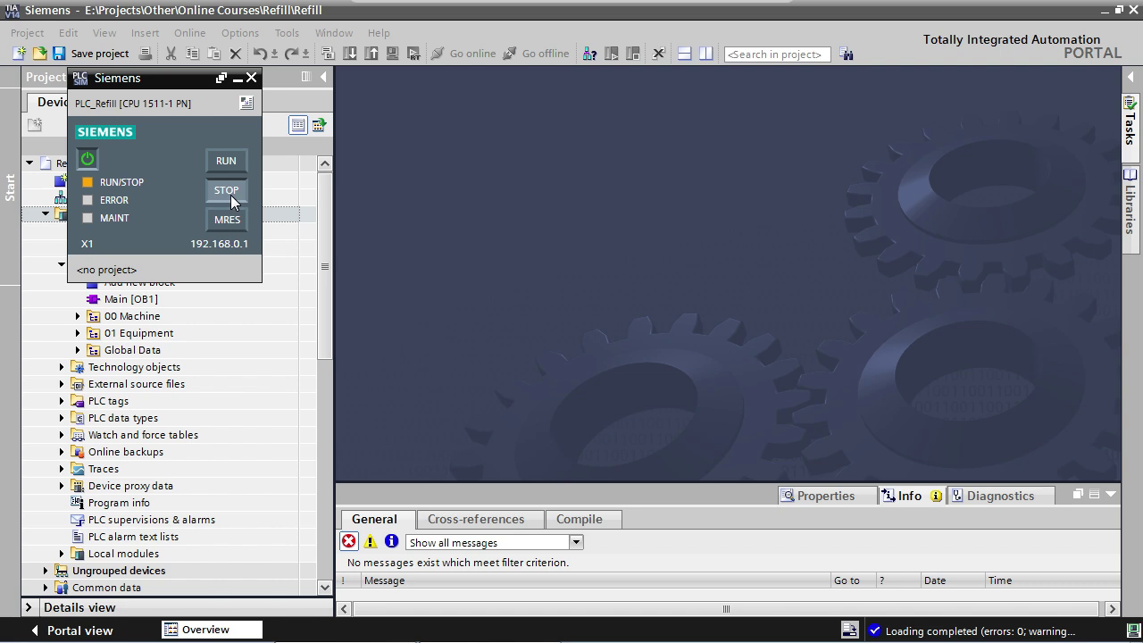
left_click(227, 162)
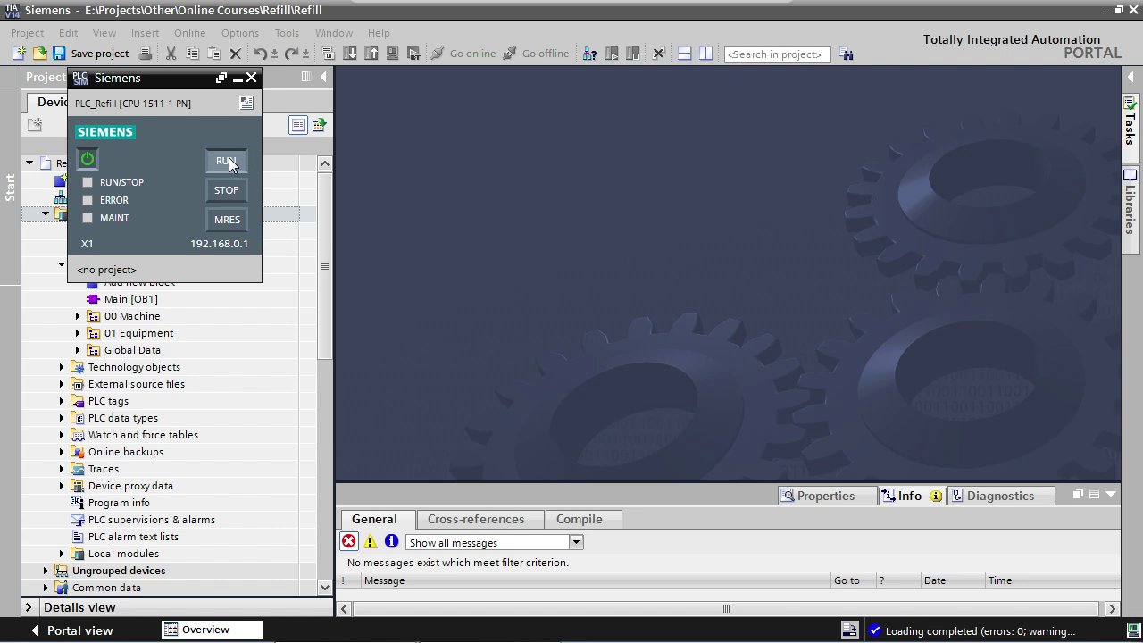
left_click_drag(169, 86, 1014, 275)
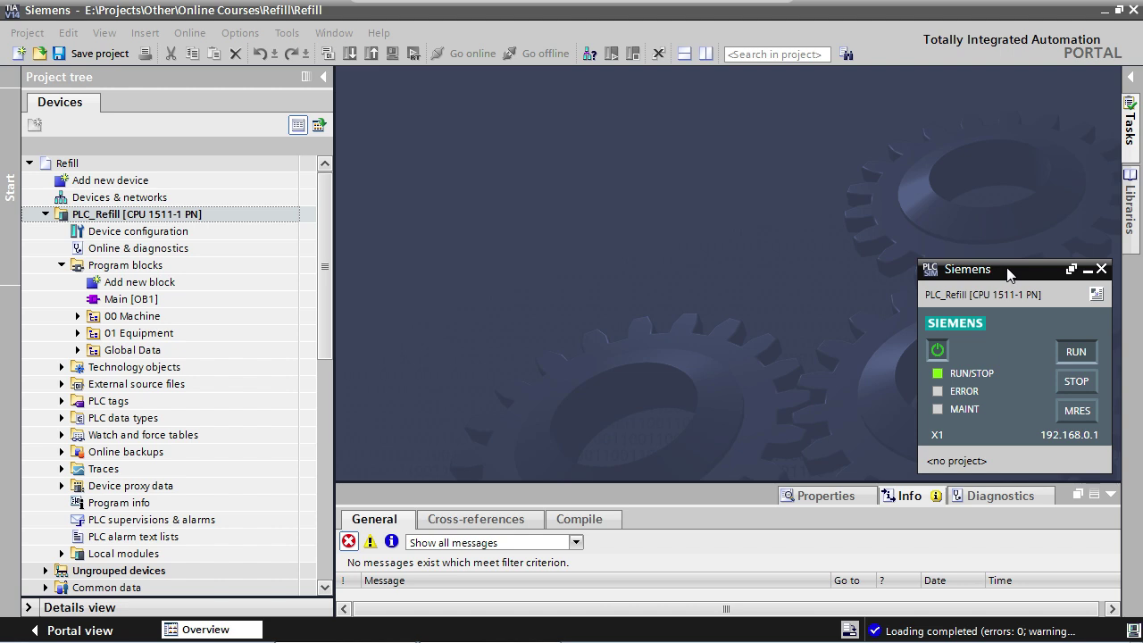
Go online with the PLC_Refill device
left_click(258, 212)
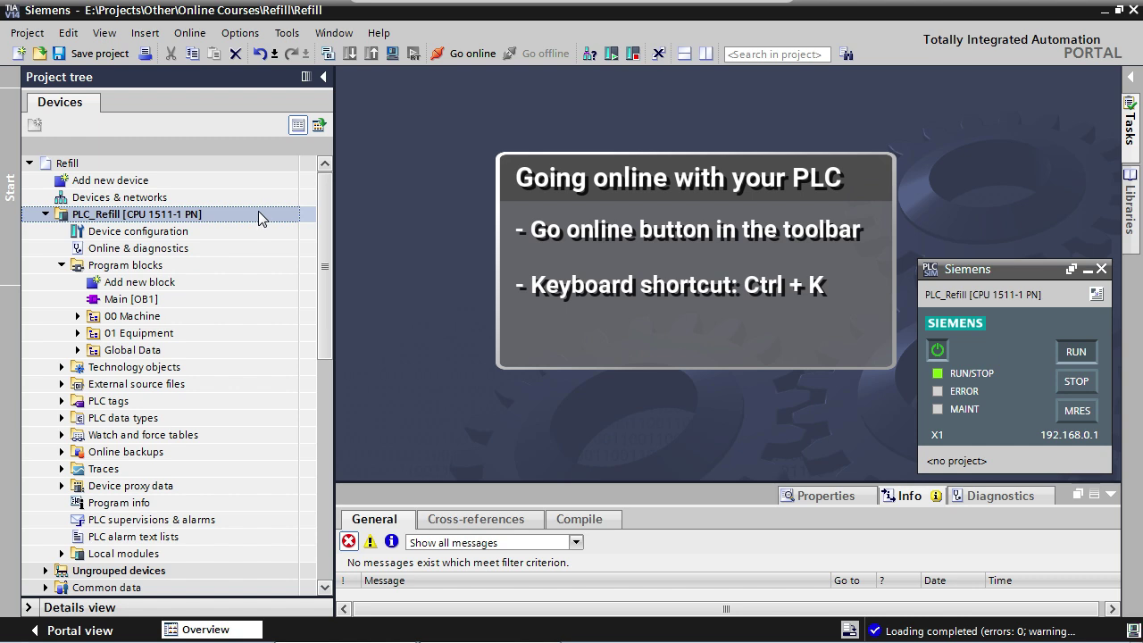
left_click(193, 34)
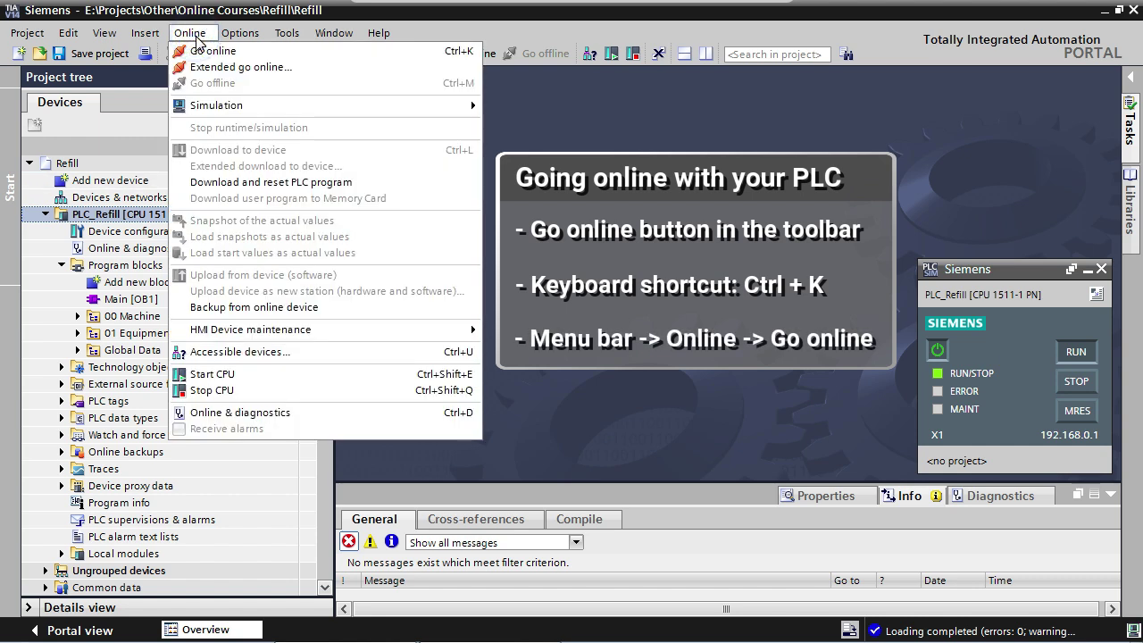
left_click(245, 57)
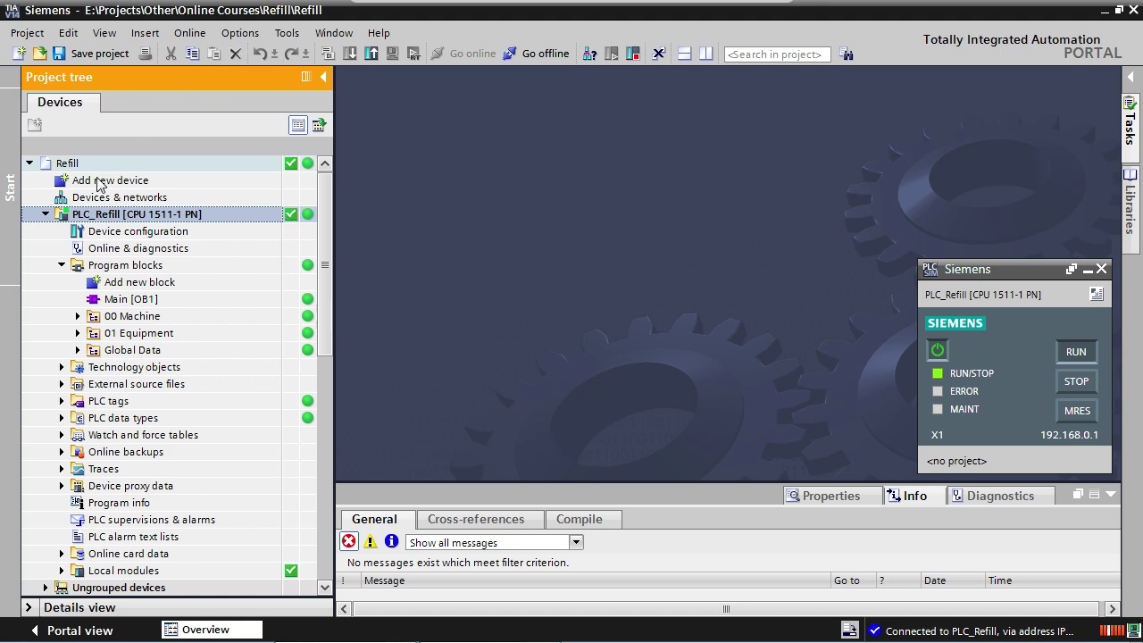
Expand the Global Data, 01 Equipment and 00 Machine block groups with their Functions subfolders to check each block's online status
left_click(79, 351)
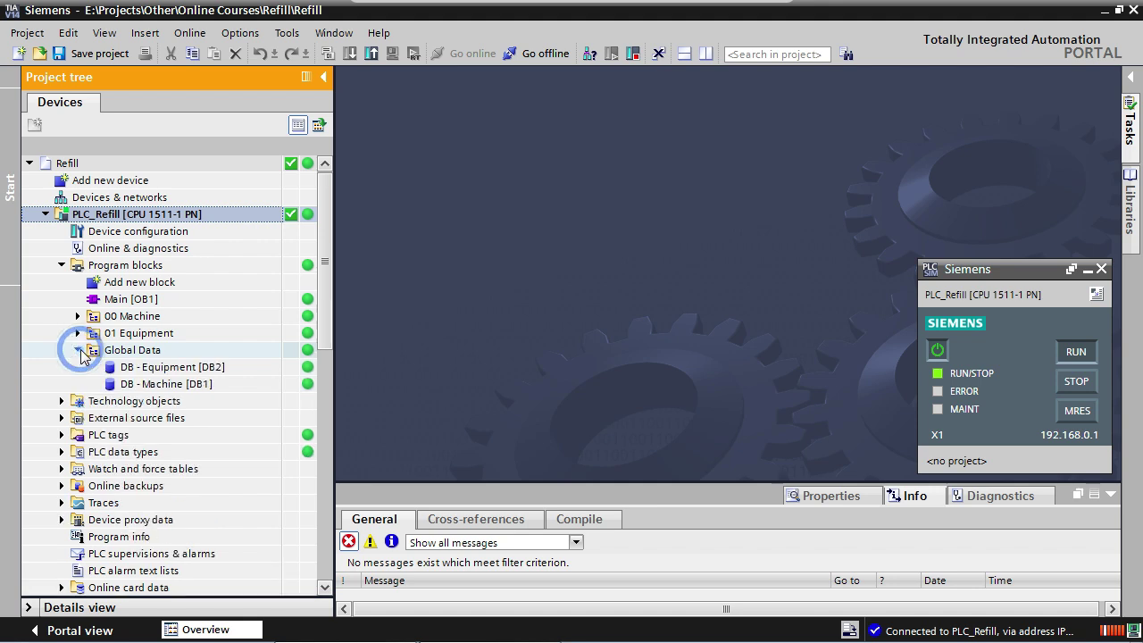
left_click(79, 333)
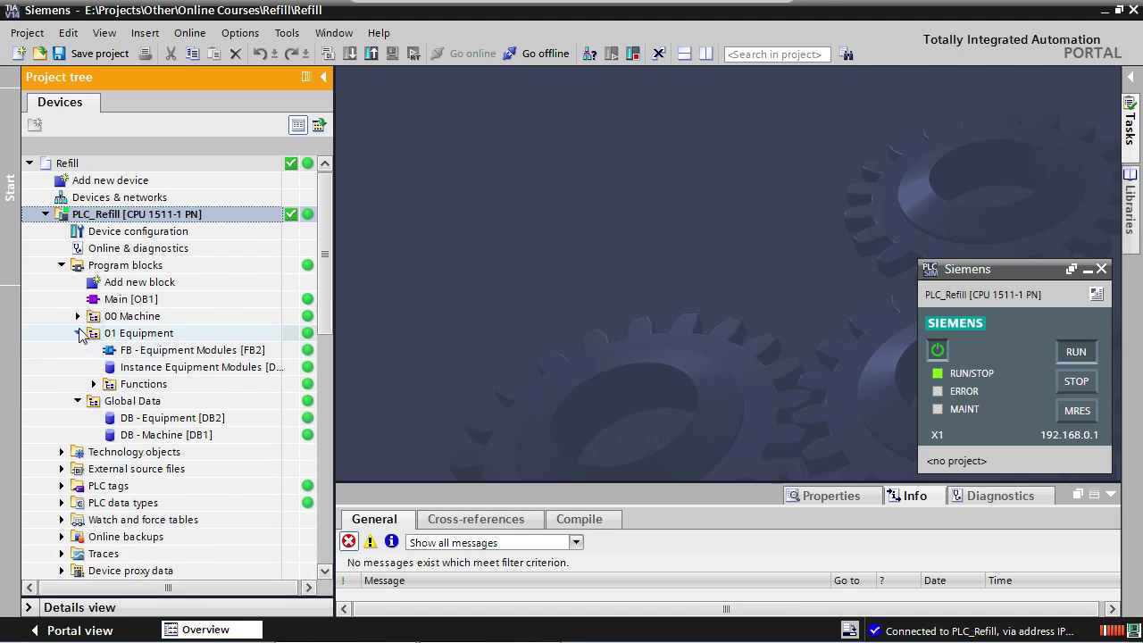
left_click(78, 316)
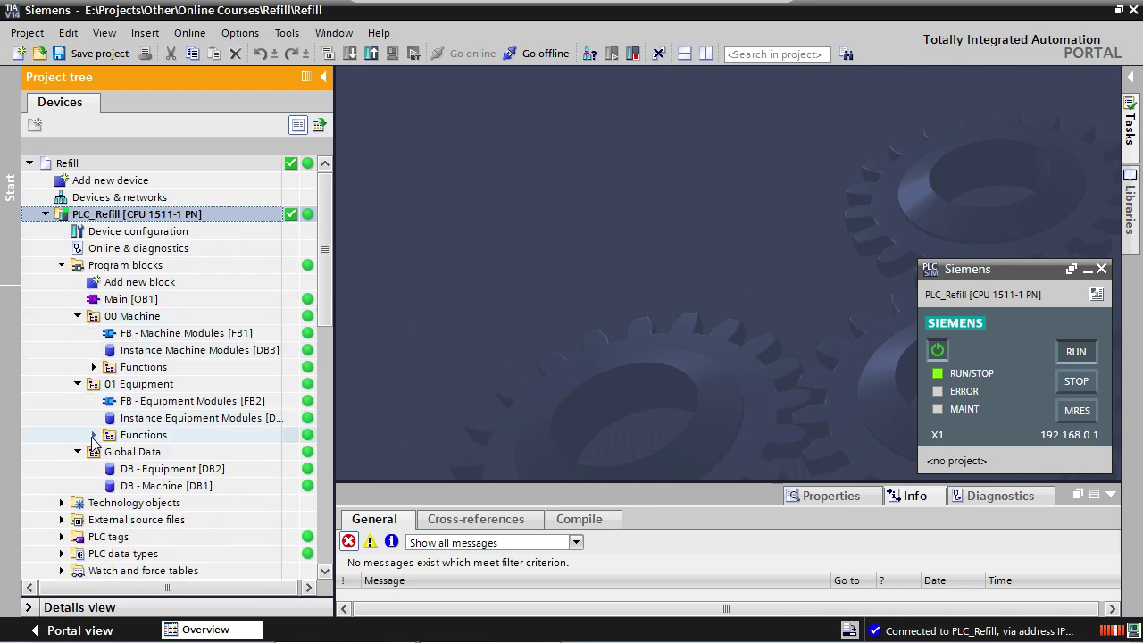
left_click(92, 435)
left_click(93, 367)
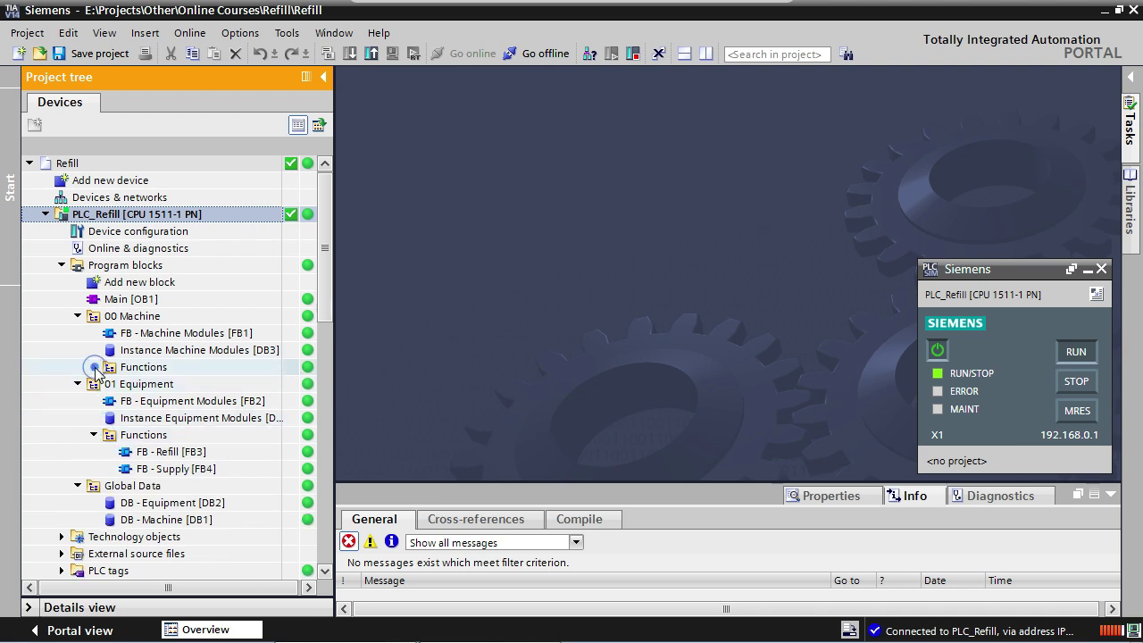